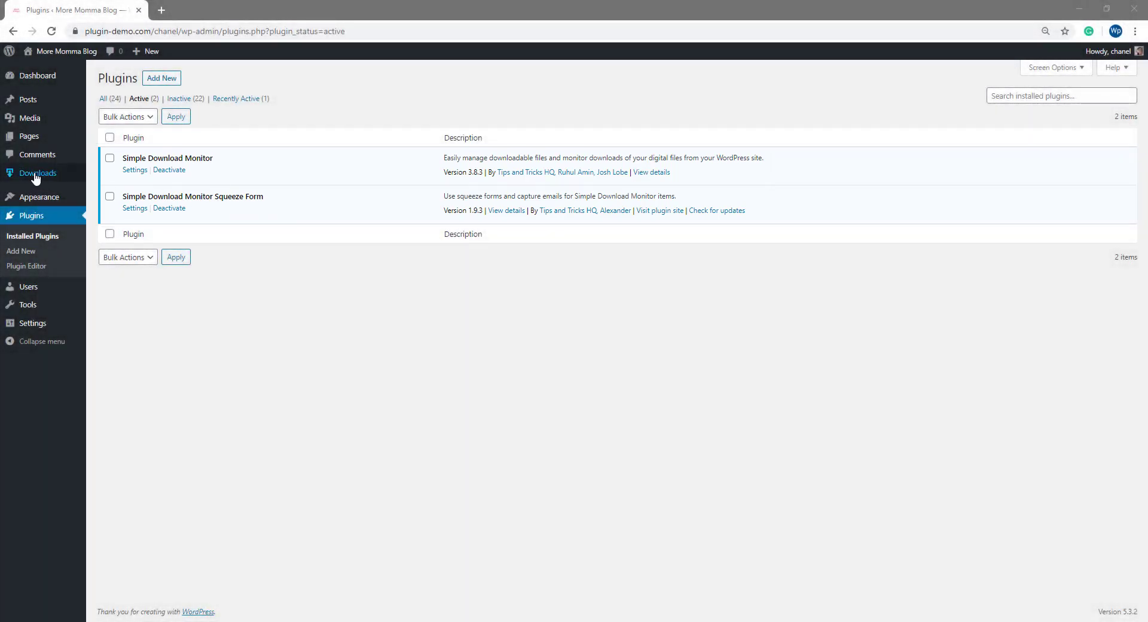
With the two active Simple Download Monitor plugins listed, expand the Downloads submenu
mouse_move(48, 181)
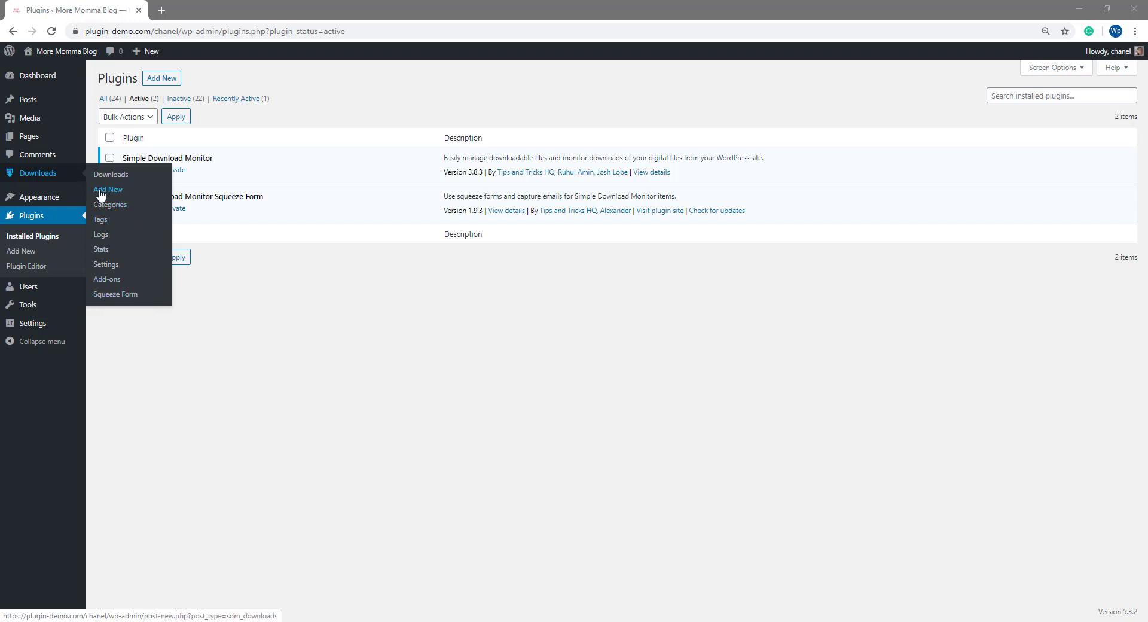
Add a new download and title it 'Wallpaper Image'
click(123, 192)
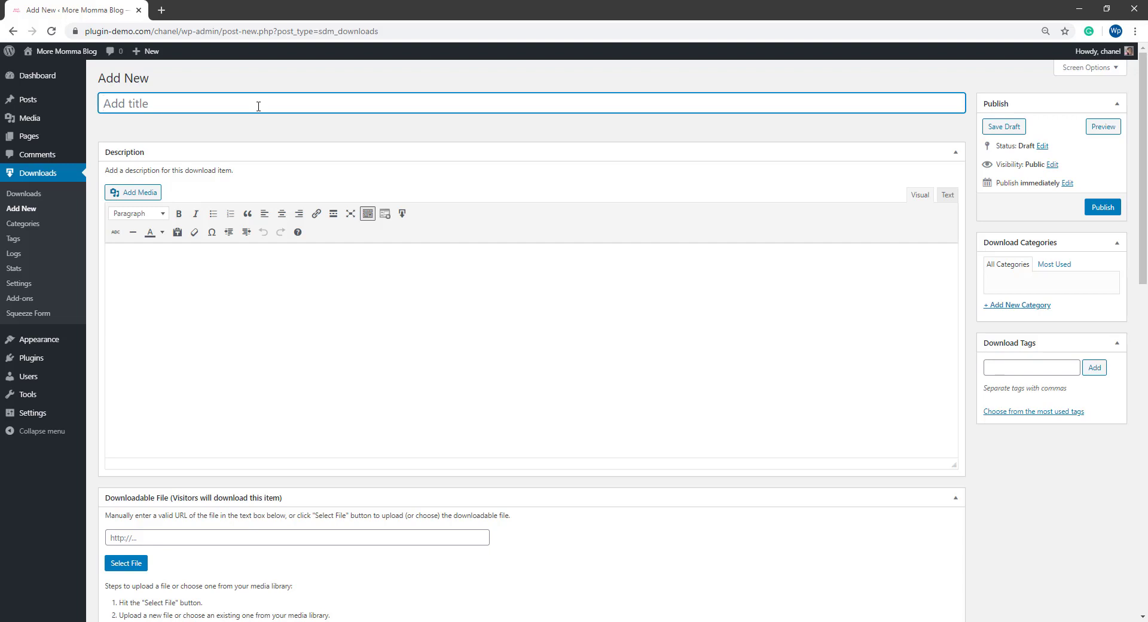
text(Wallpaper Image)
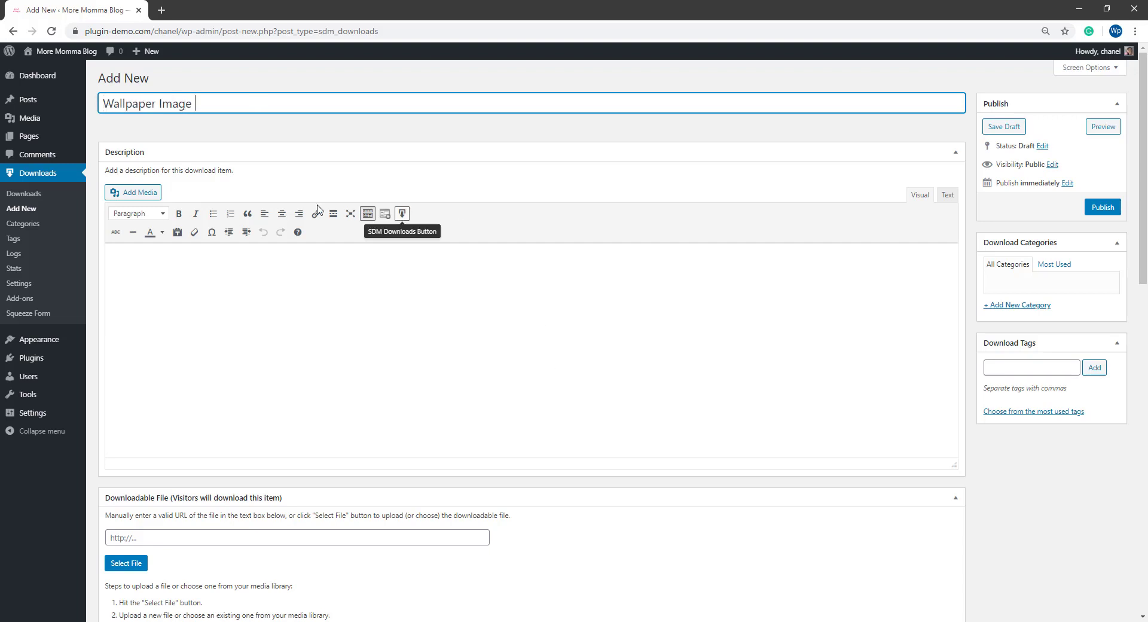
Open the Downloadable File selector for the download, then dismiss it
scroll(326, 447, down, 6)
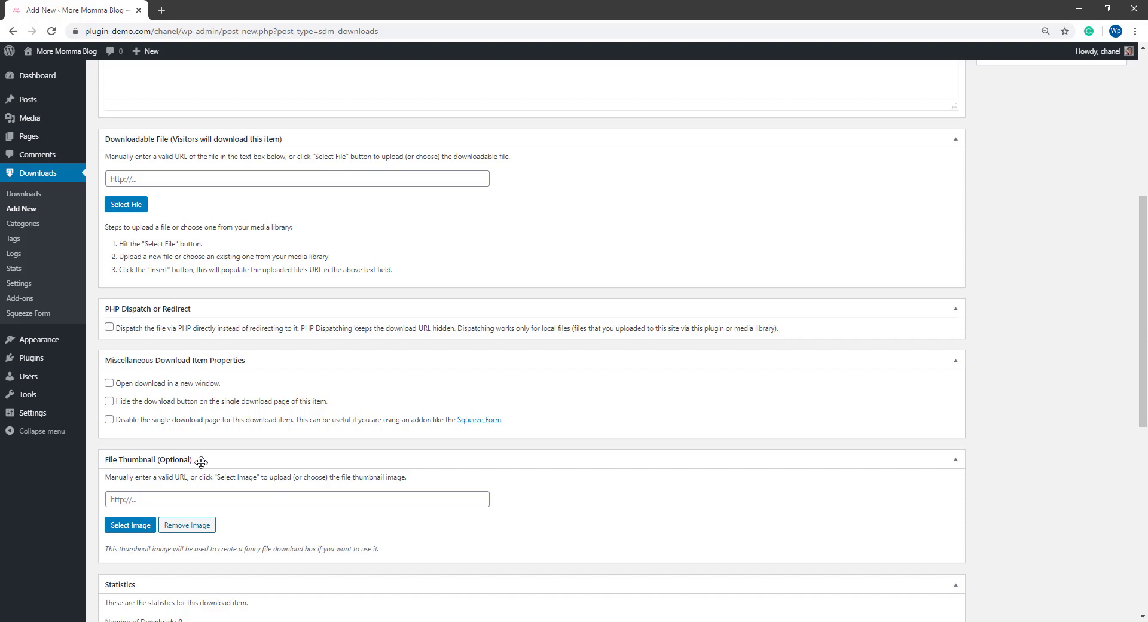
click(114, 204)
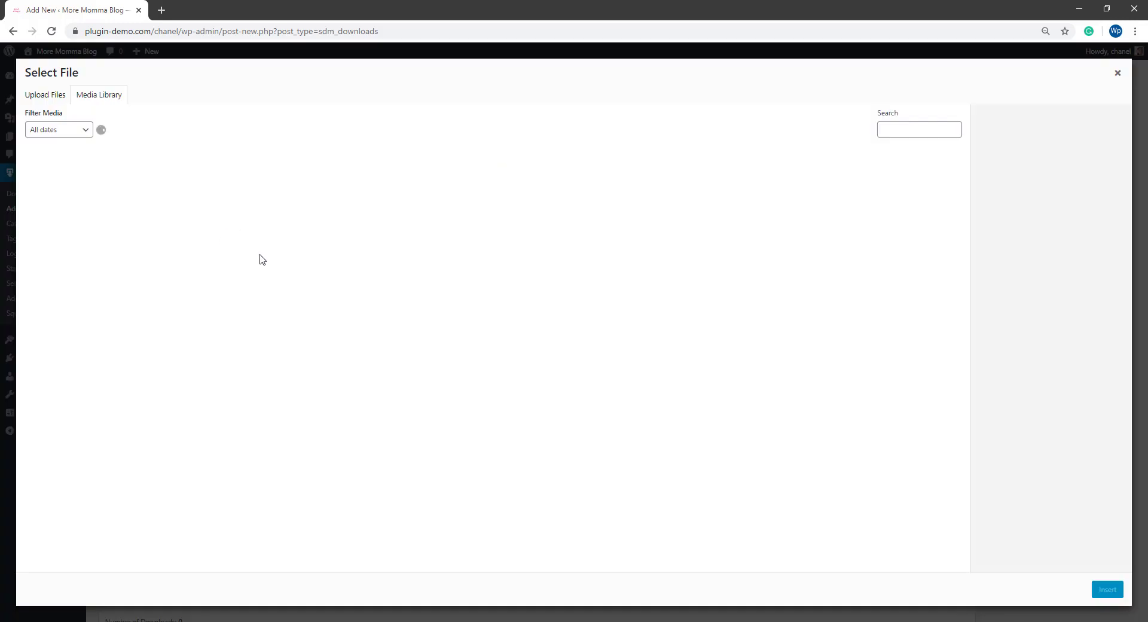
key(Escape)
scroll(438, 542, down, 3)
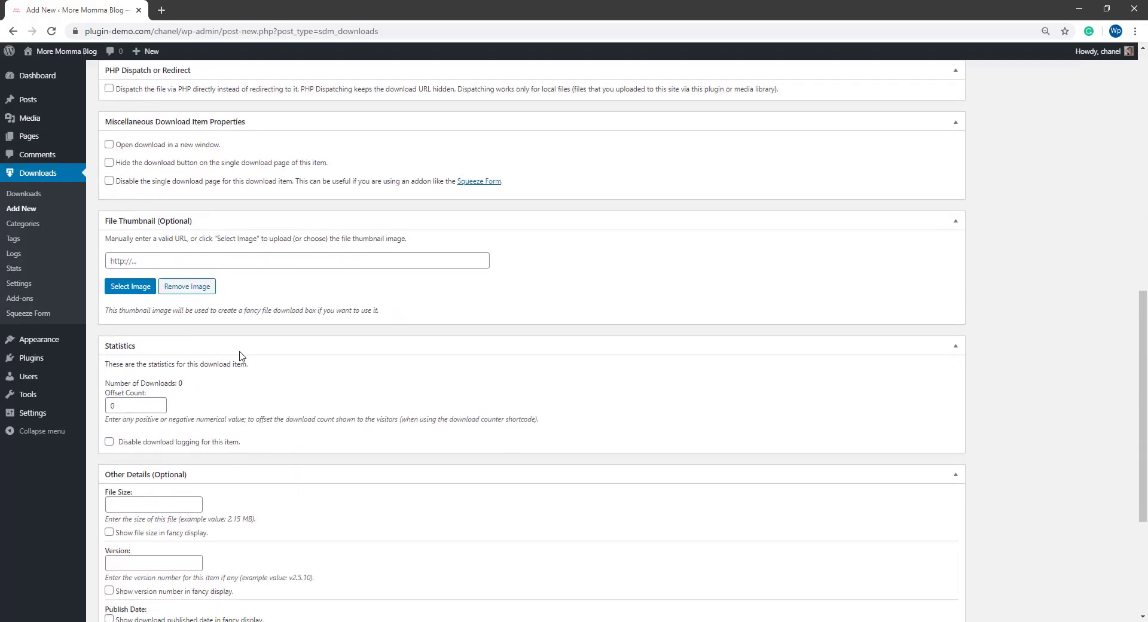
Insert the last seascape photography image as the download's File Thumbnail
click(130, 287)
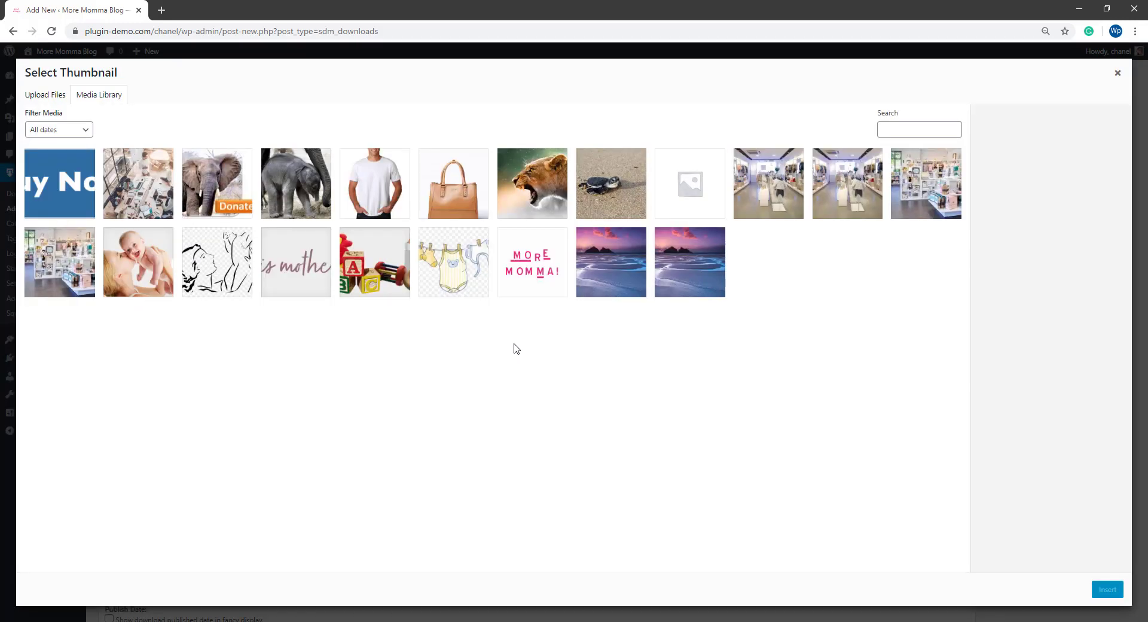
click(704, 266)
click(1107, 589)
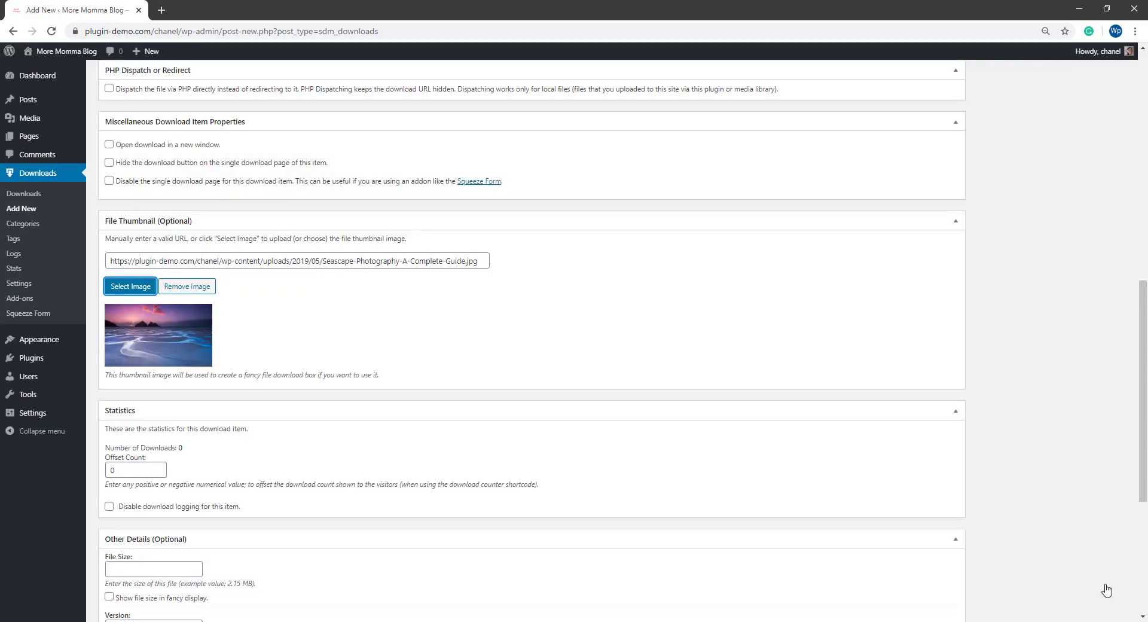
scroll(422, 468, down, 5)
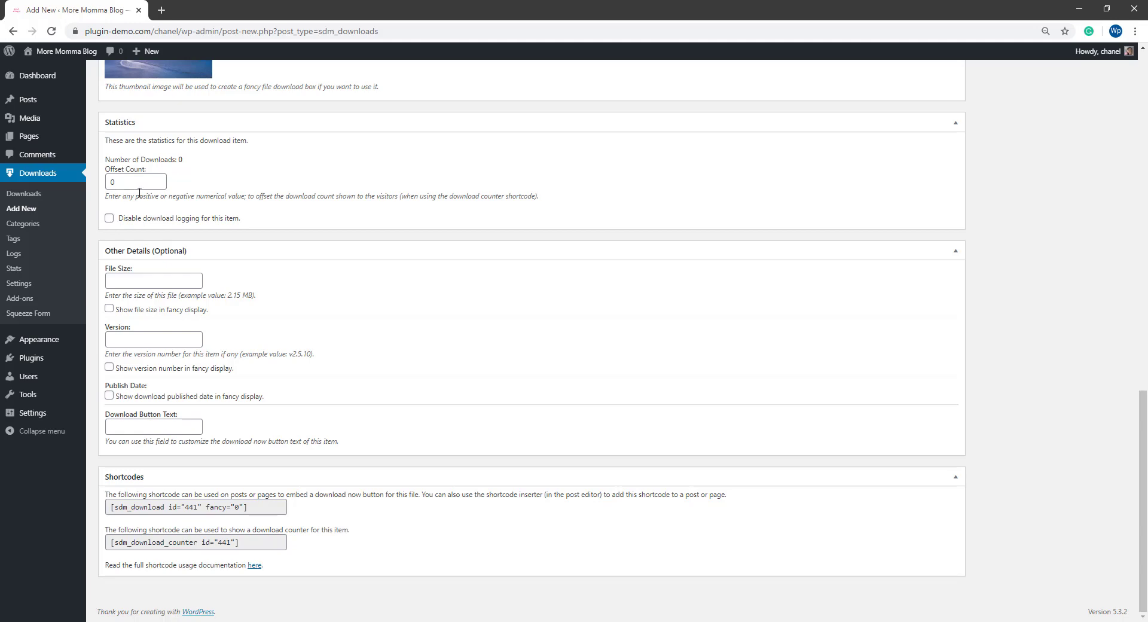
scroll(1145, 518, up, 15)
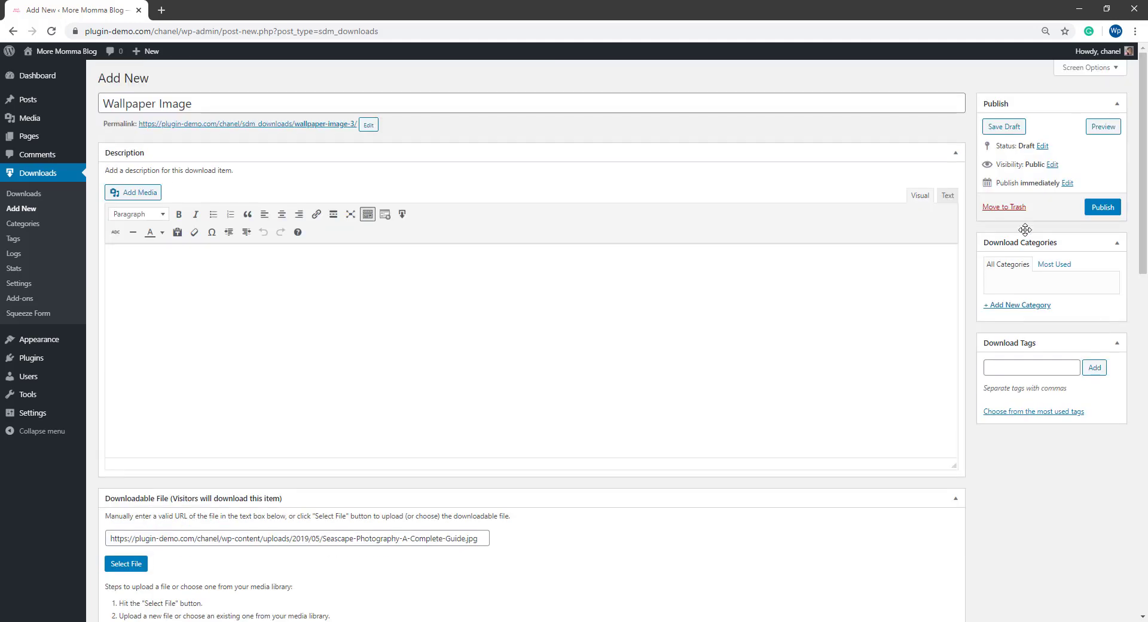
Publish Wallpaper Image and copy its ID 441 from the Downloads list
click(1101, 207)
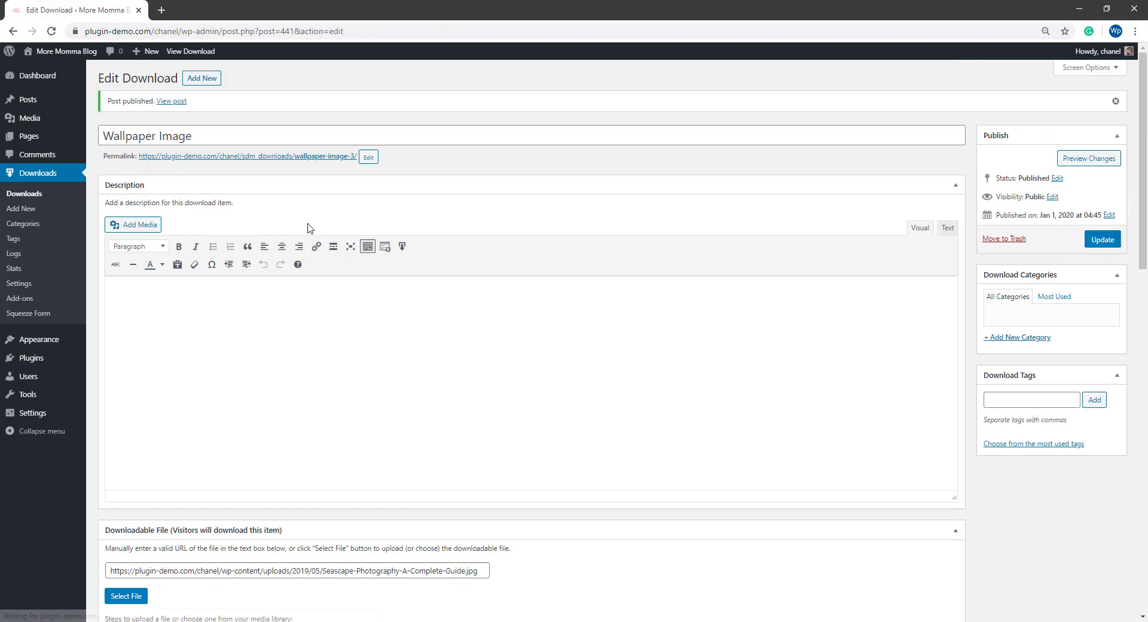
click(33, 197)
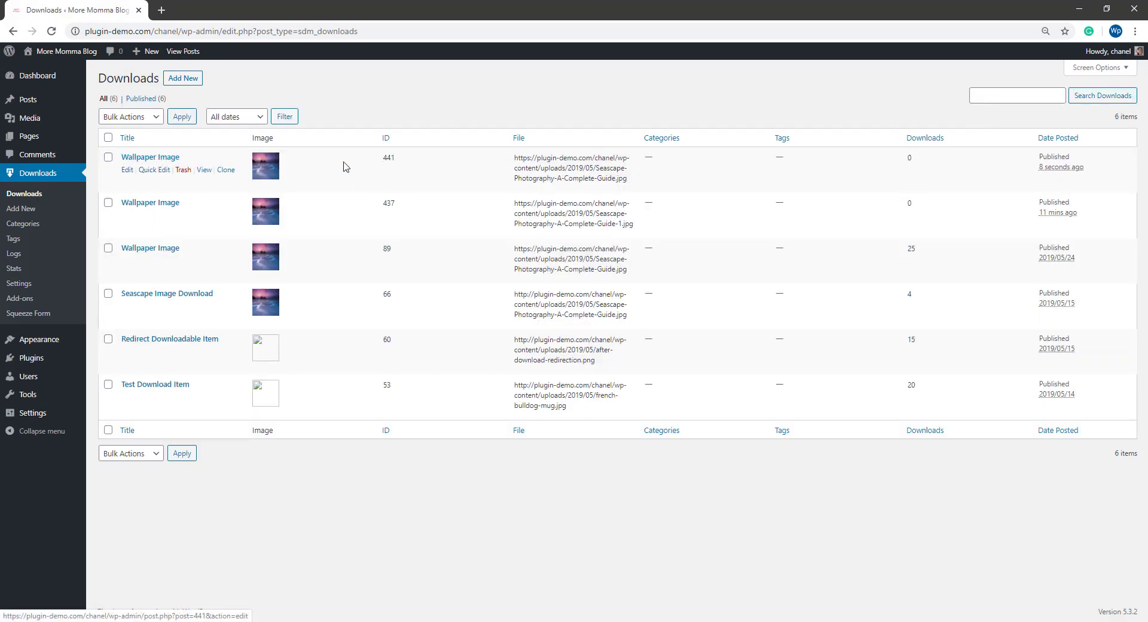
drag(382, 158, 396, 160)
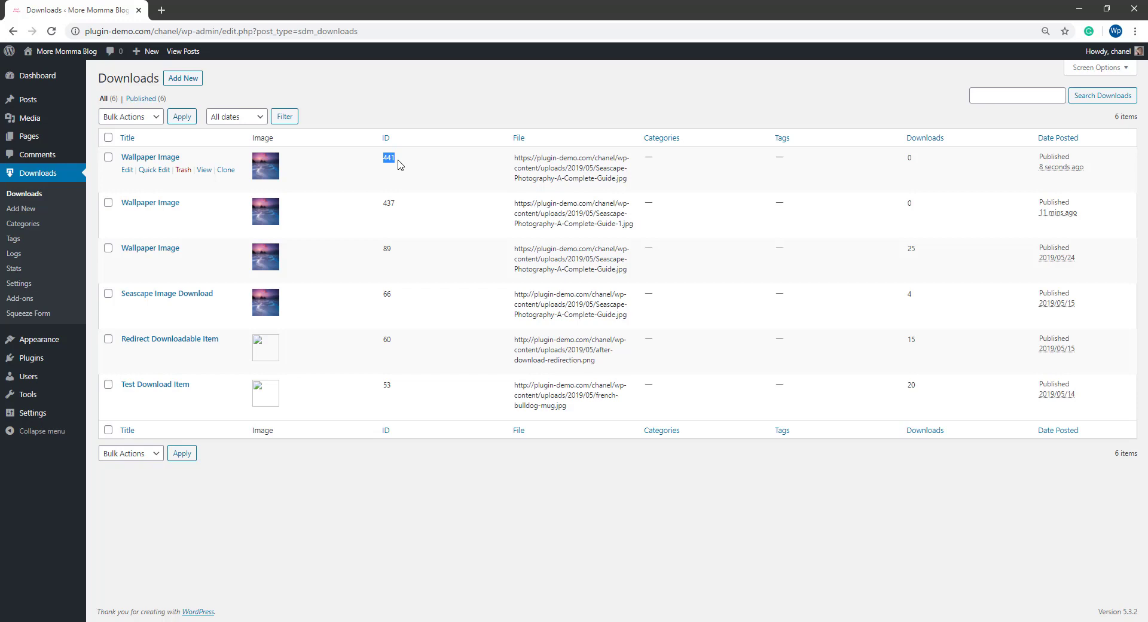
key(alt+Tab)
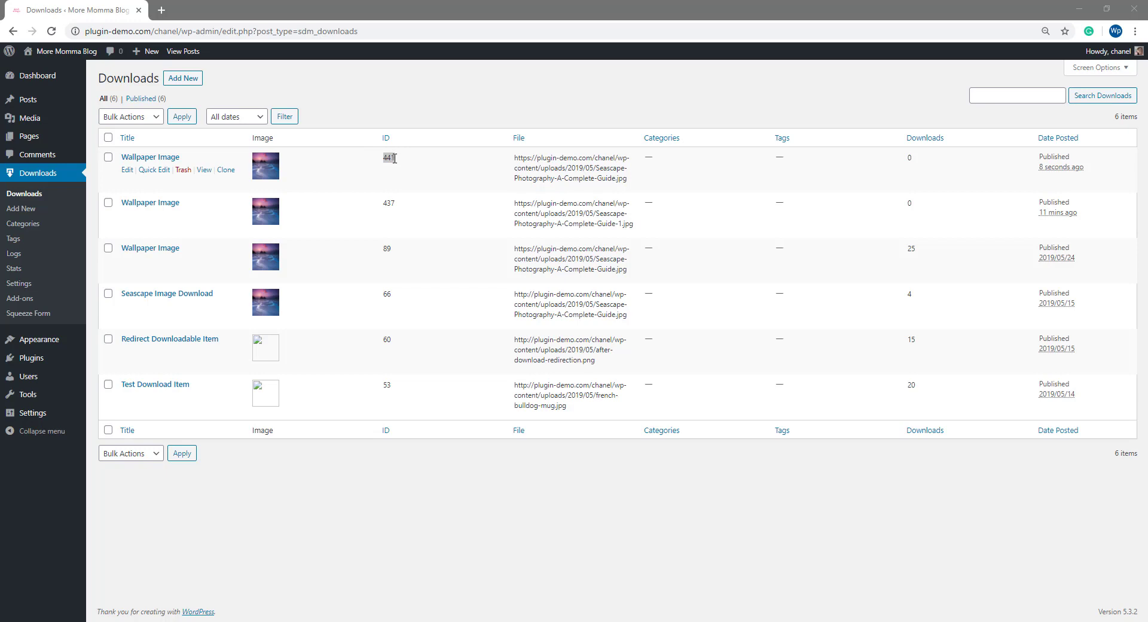
Create a new page titled 'Wallpaper Images' and add a Shortcode block
mouse_move(48, 142)
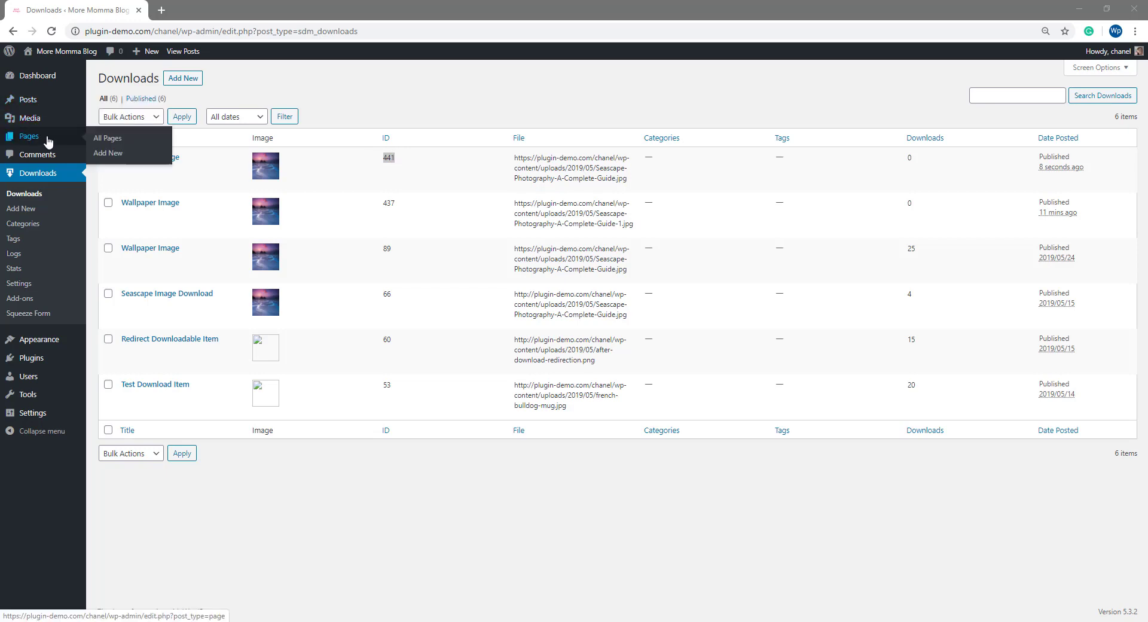
click(106, 155)
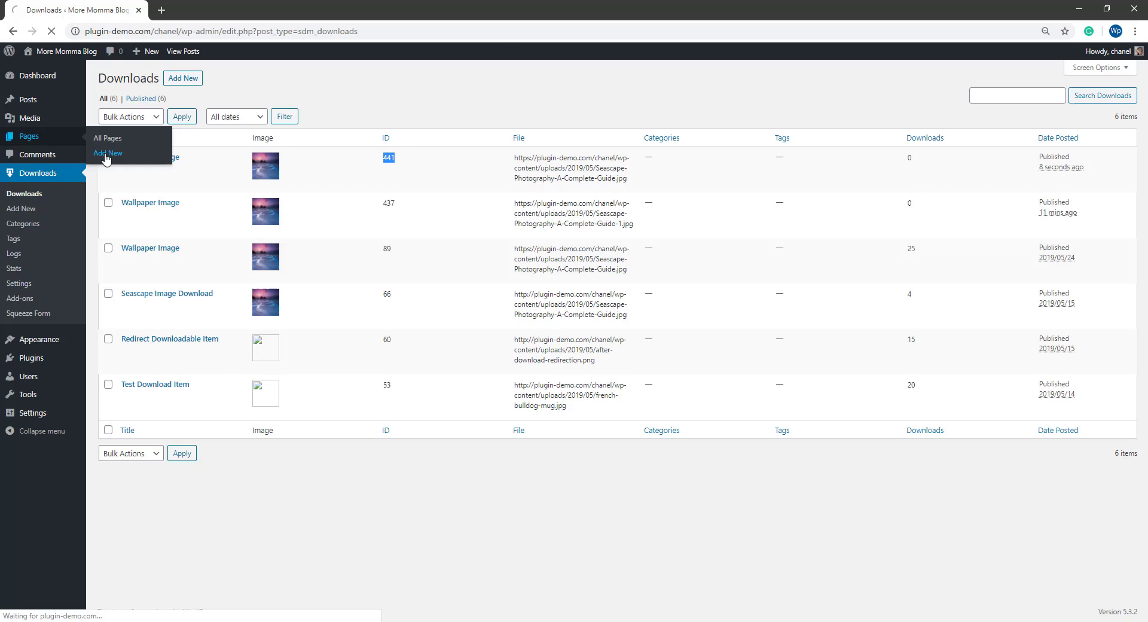
text(Wa)
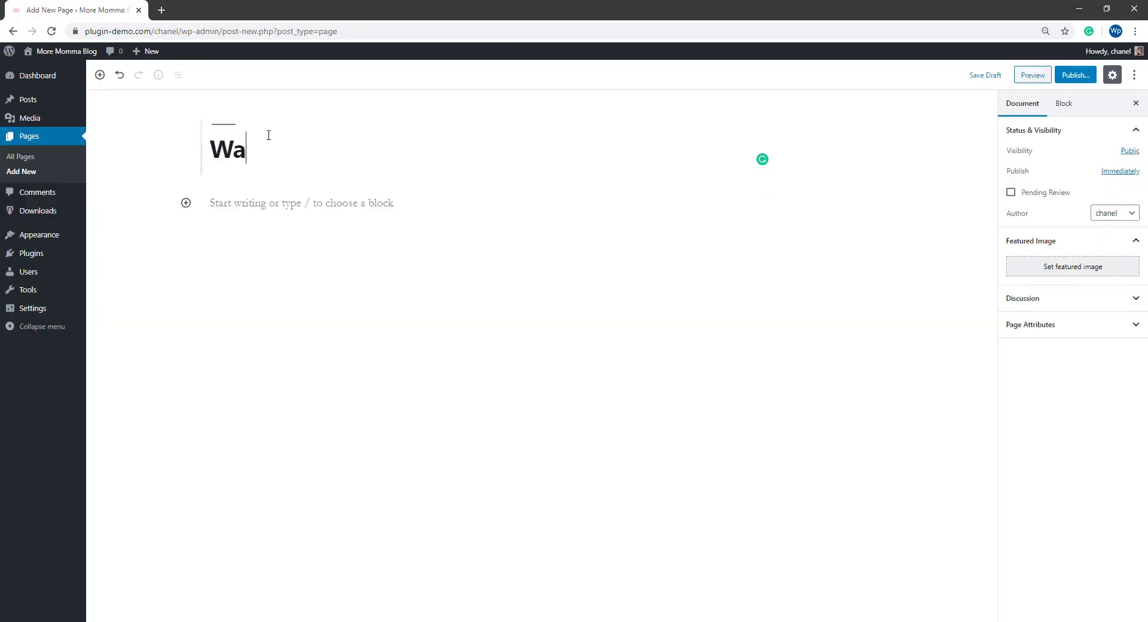
text(llpaper Images)
click(276, 201)
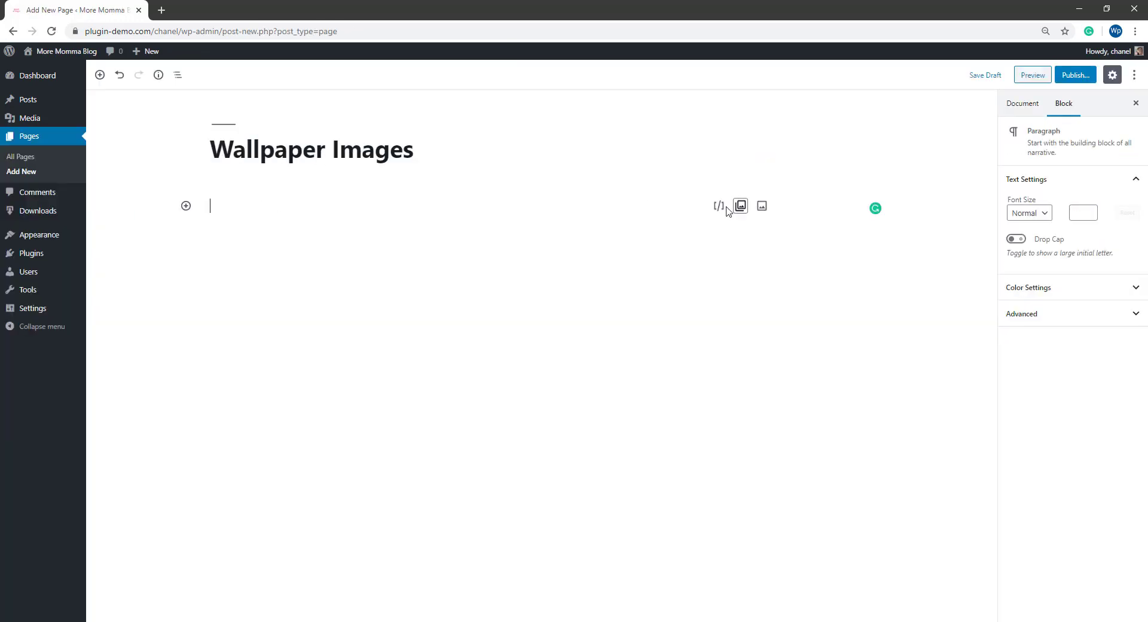
click(719, 207)
Paste the squeeze-form shortcode from Notepad, changing its id from 210 to 441
key(alt+Tab)
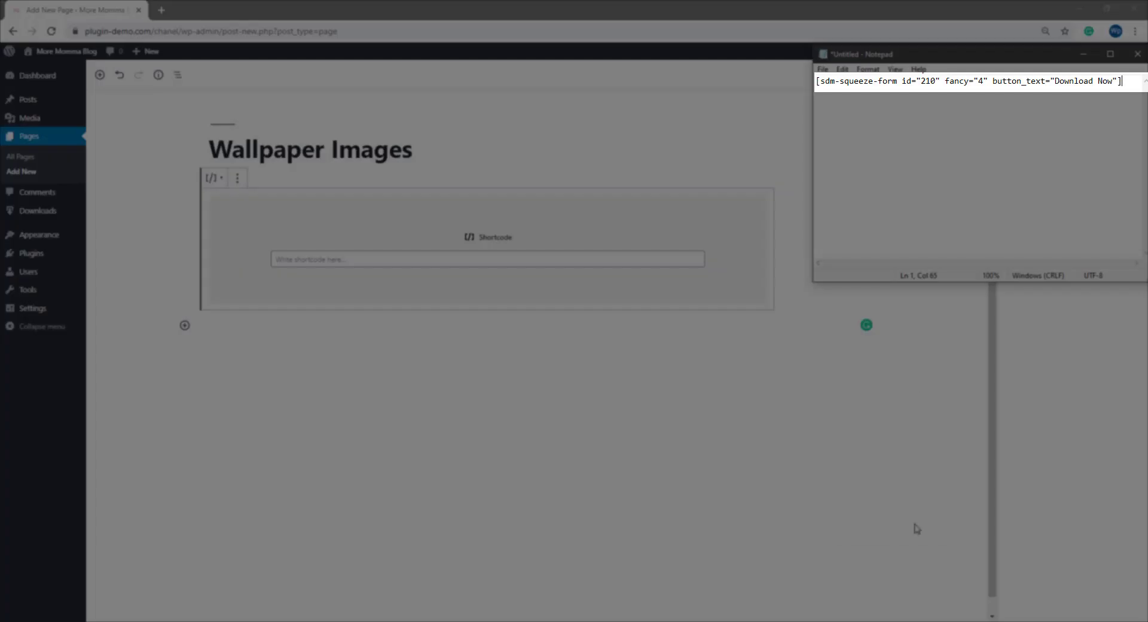
drag(817, 81, 1124, 86)
right_click(1107, 80)
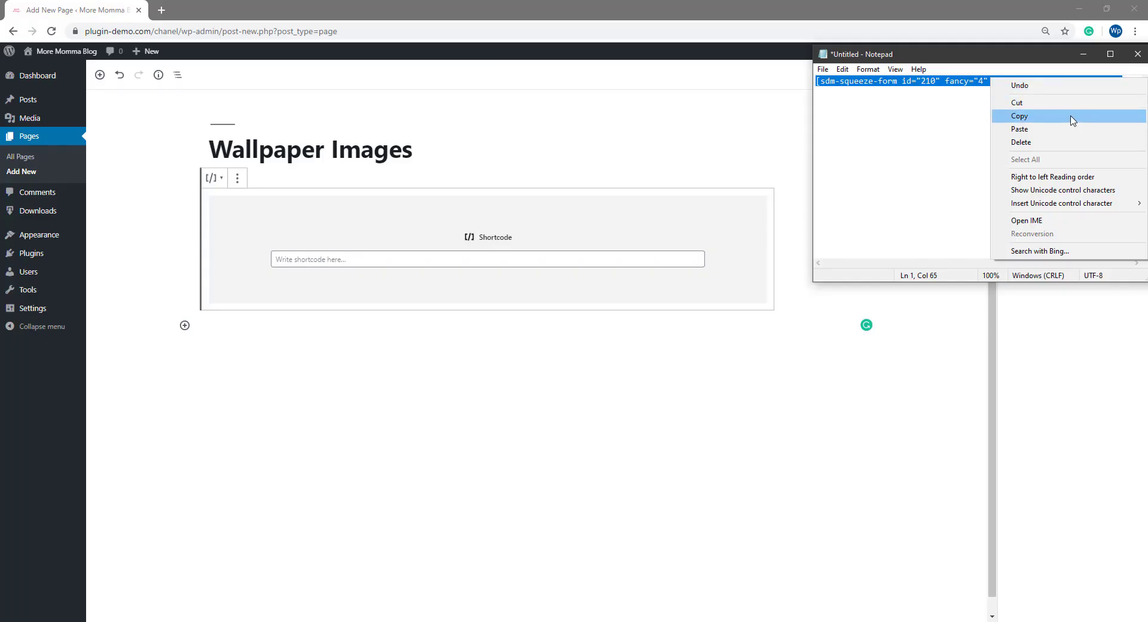
click(1070, 116)
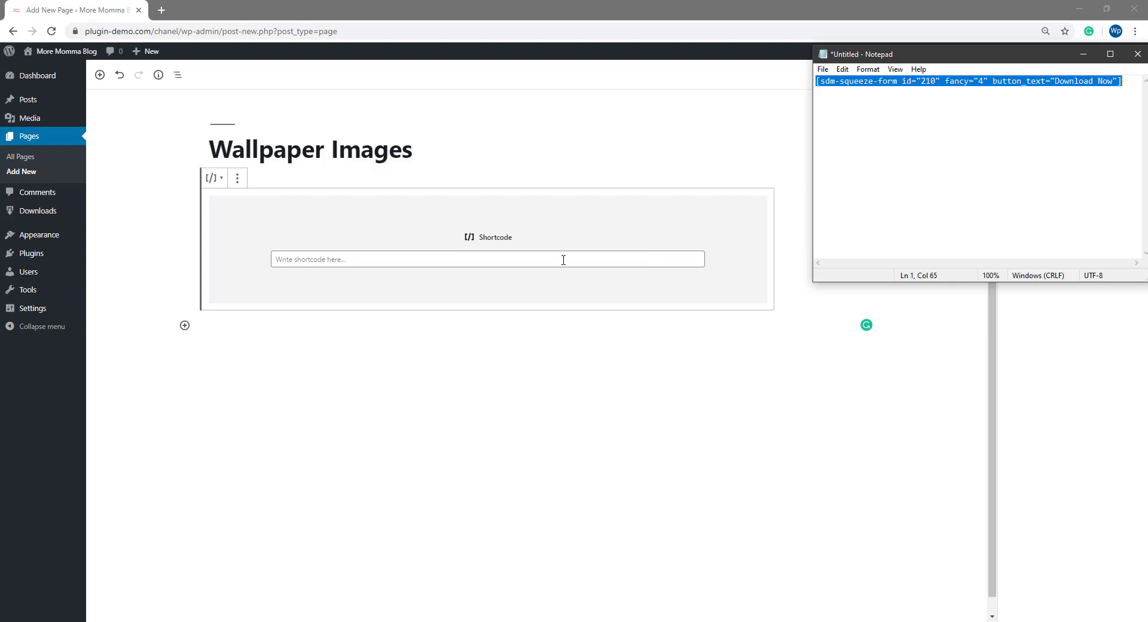
click(563, 259)
key(ctrl+v)
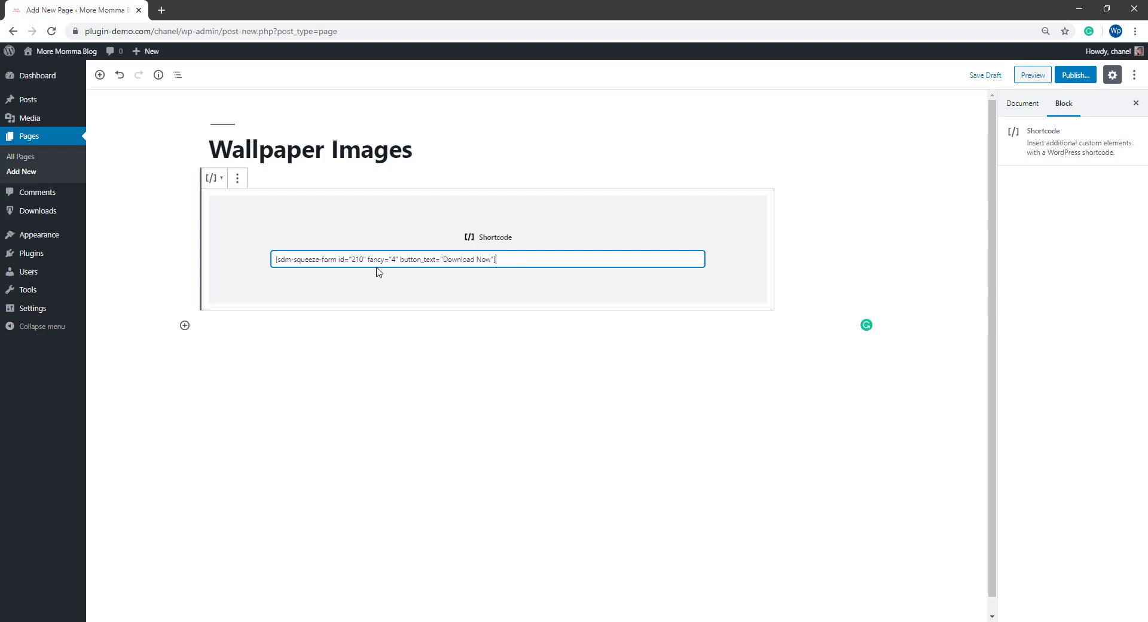
double_click(353, 258)
text(441)
Publish the Wallpaper Images page and view it live
click(1074, 77)
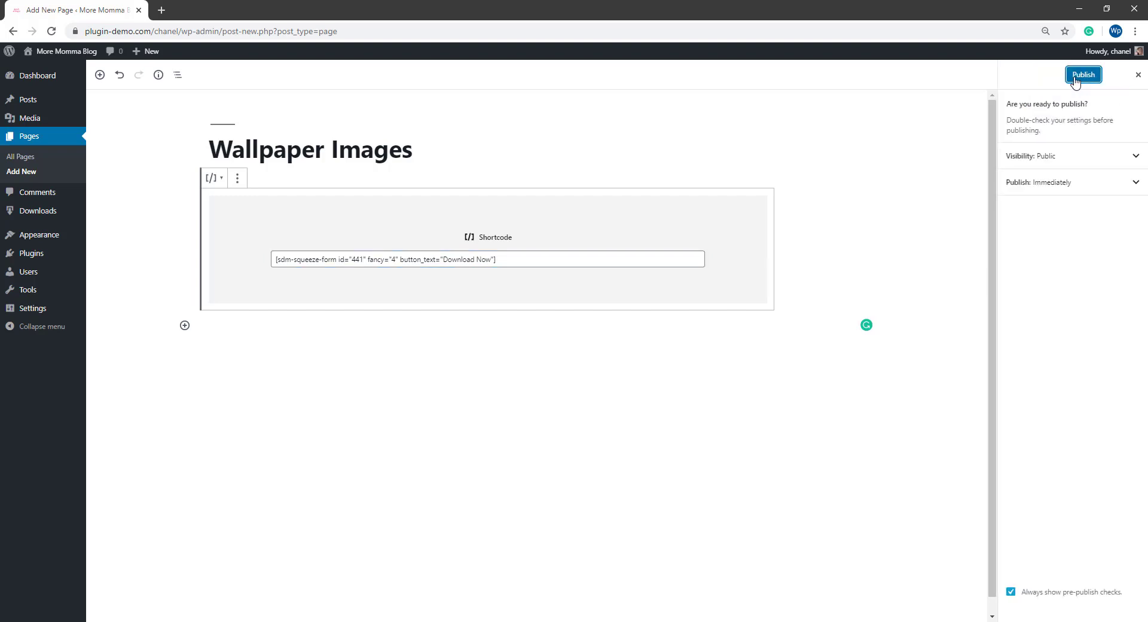
click(1079, 76)
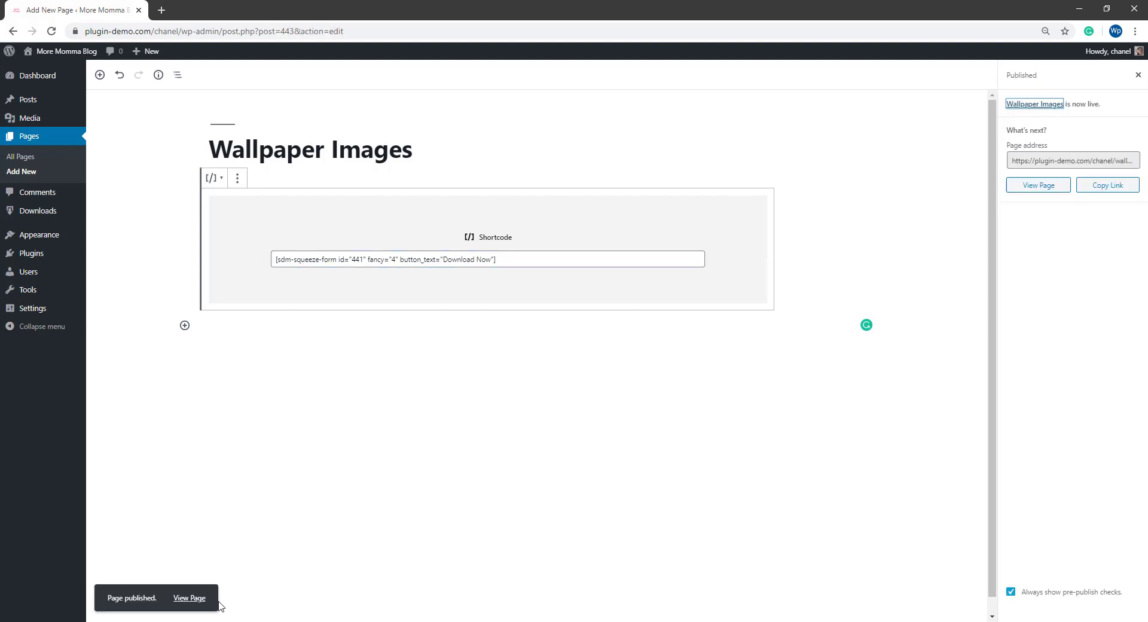
click(189, 599)
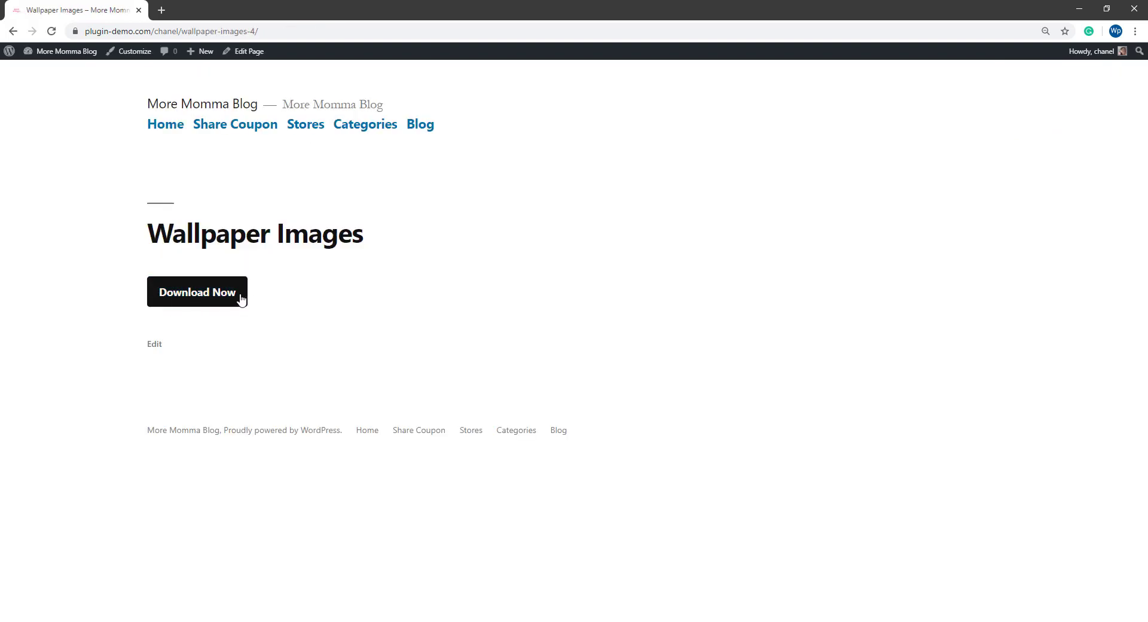
Open the Download Now pop-up and submit it with a test name and email
click(194, 302)
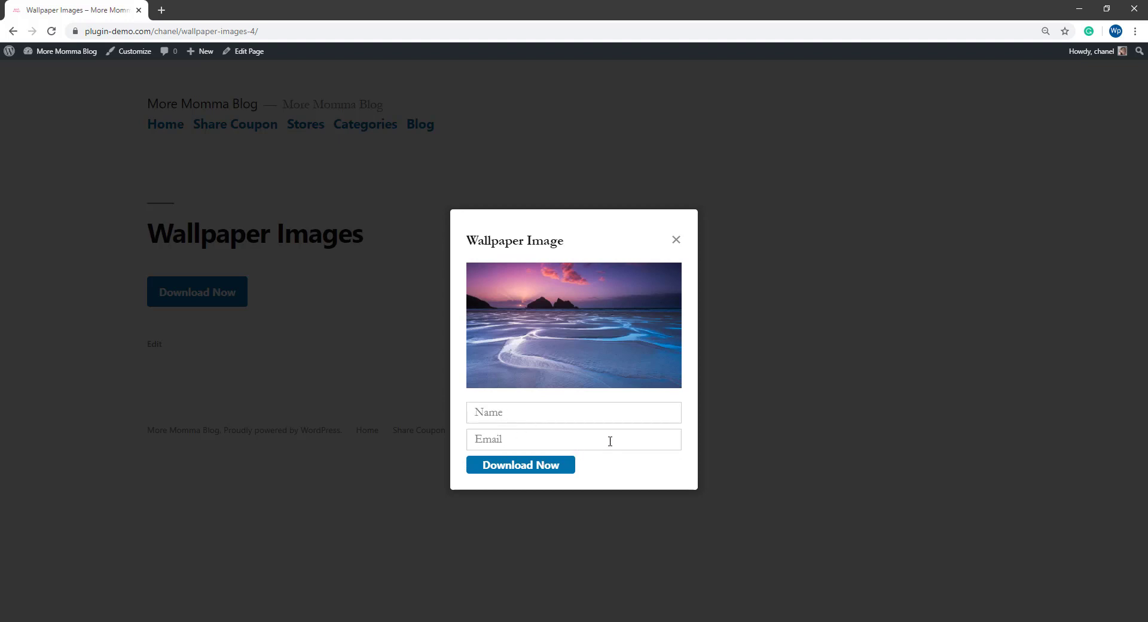
click(605, 428)
click(546, 469)
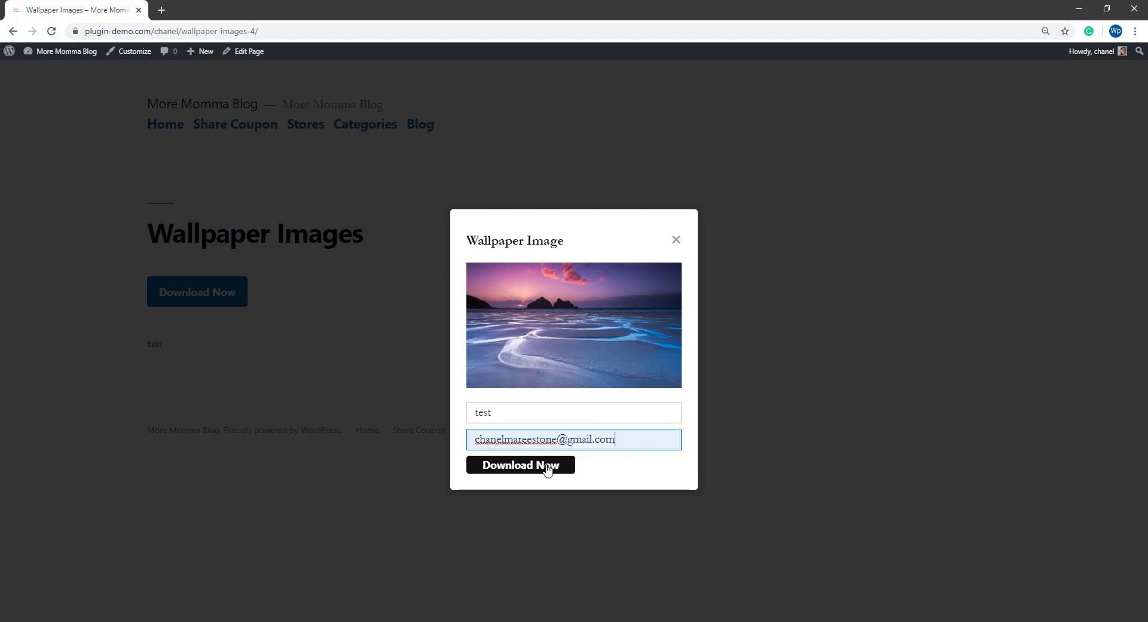
click(546, 470)
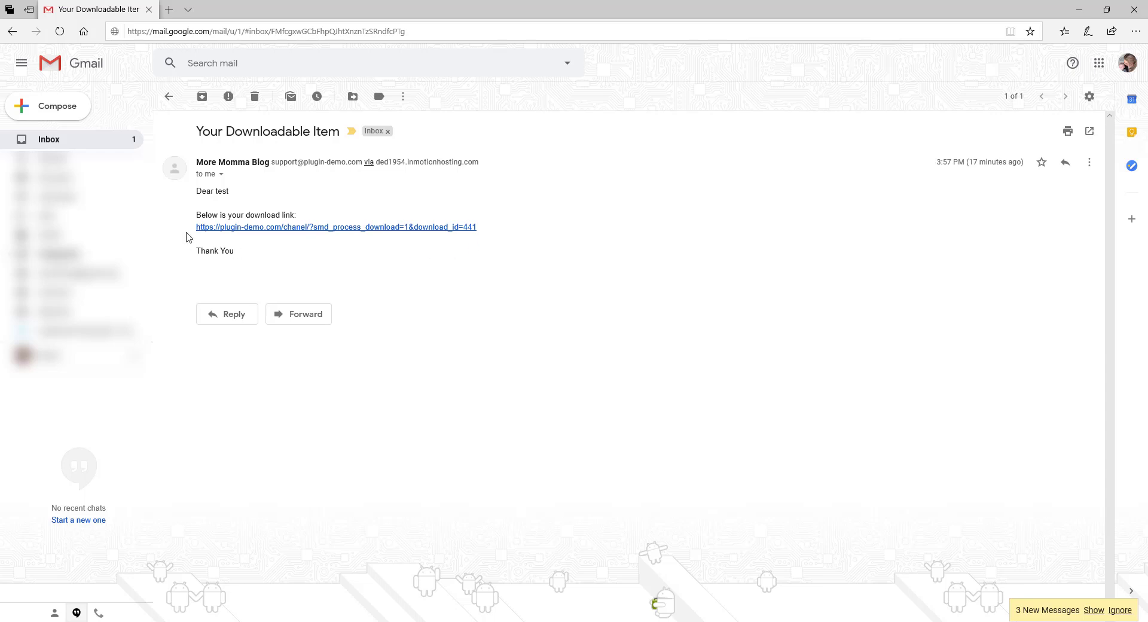
Open Seascape-Photography-A-Complete-Guide.jpg via the email's download link
click(234, 228)
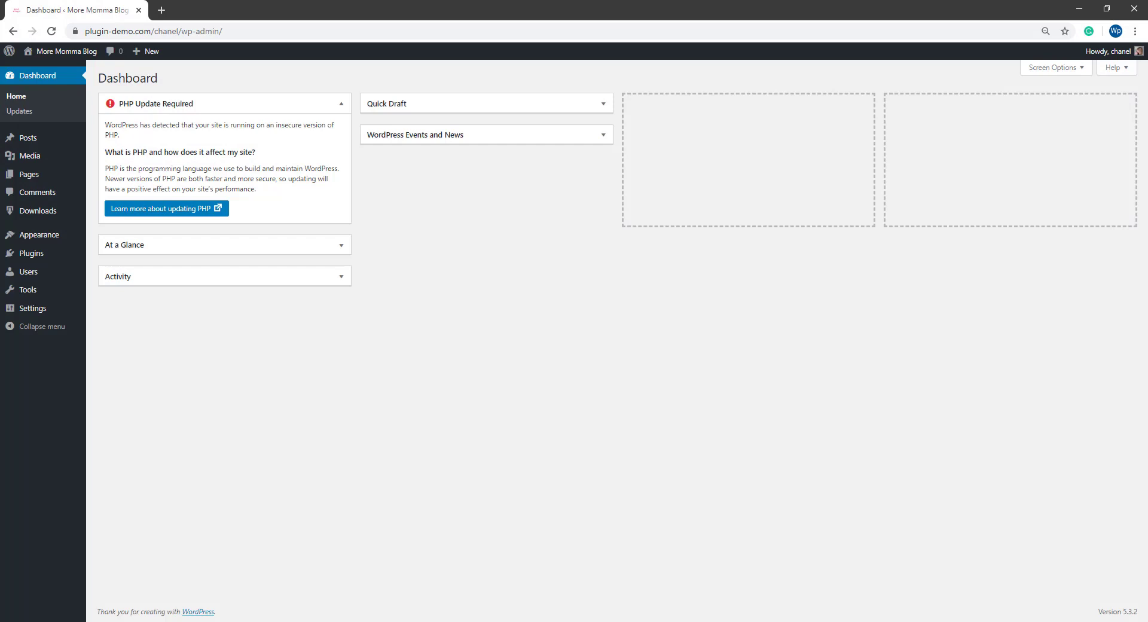
Go to Downloads > Squeeze Form to view the 20 form submissions
mouse_move(35, 212)
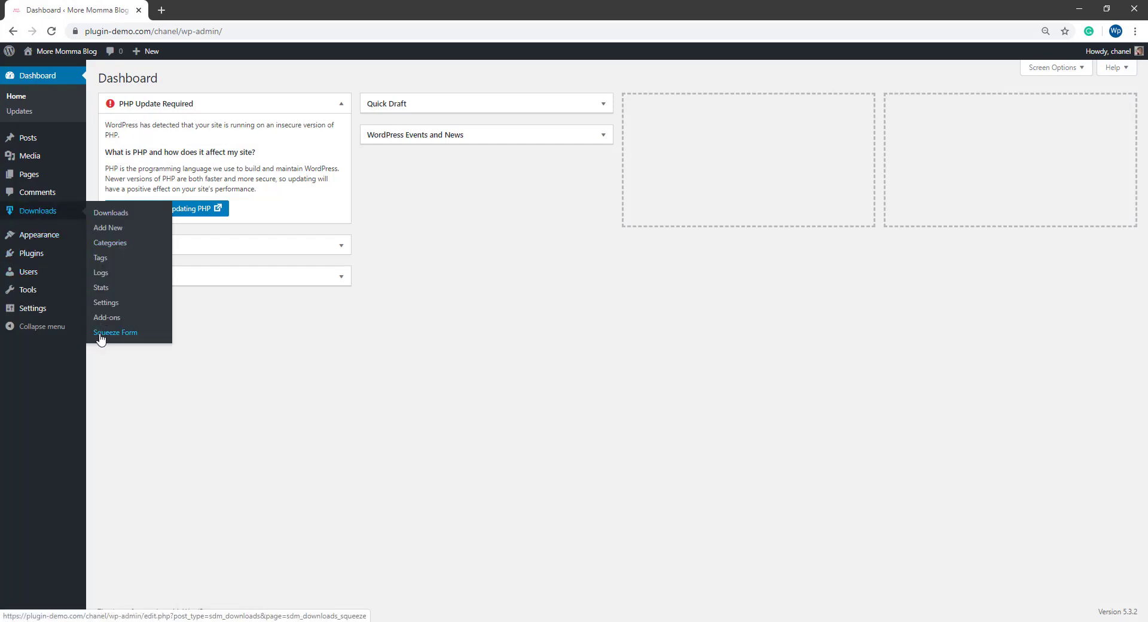
click(144, 338)
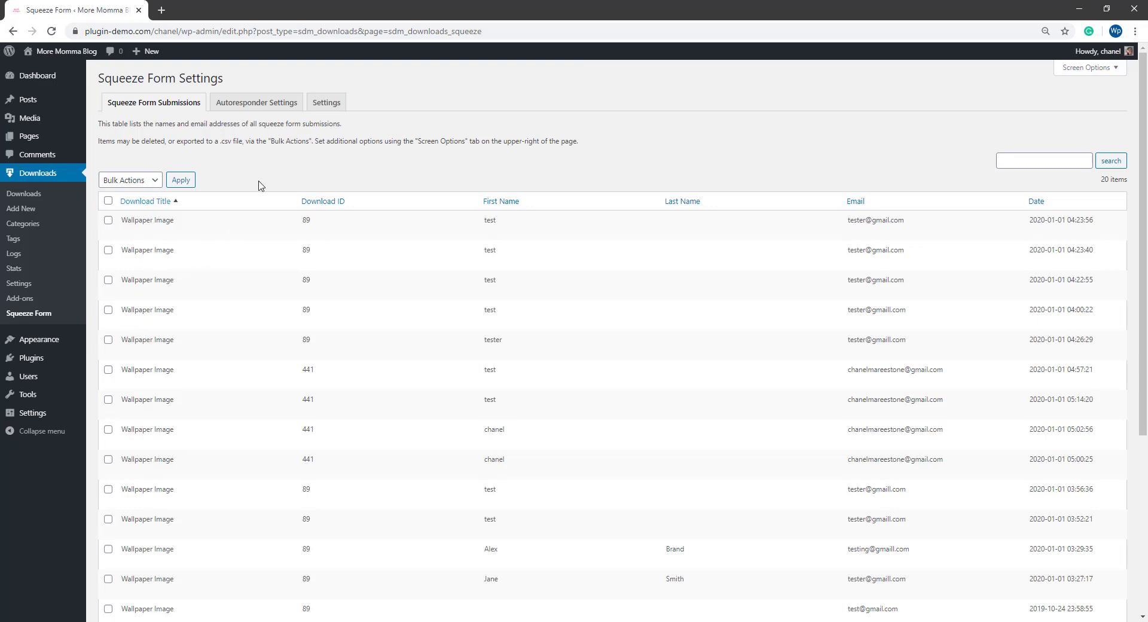
click(326, 106)
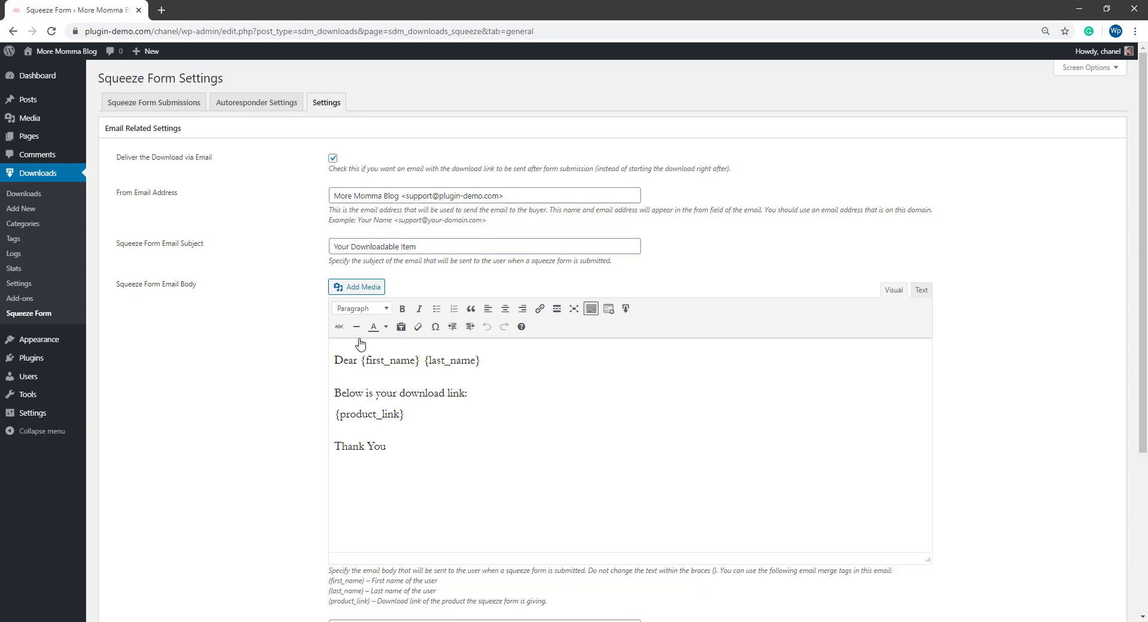
scroll(356, 335, down, 5)
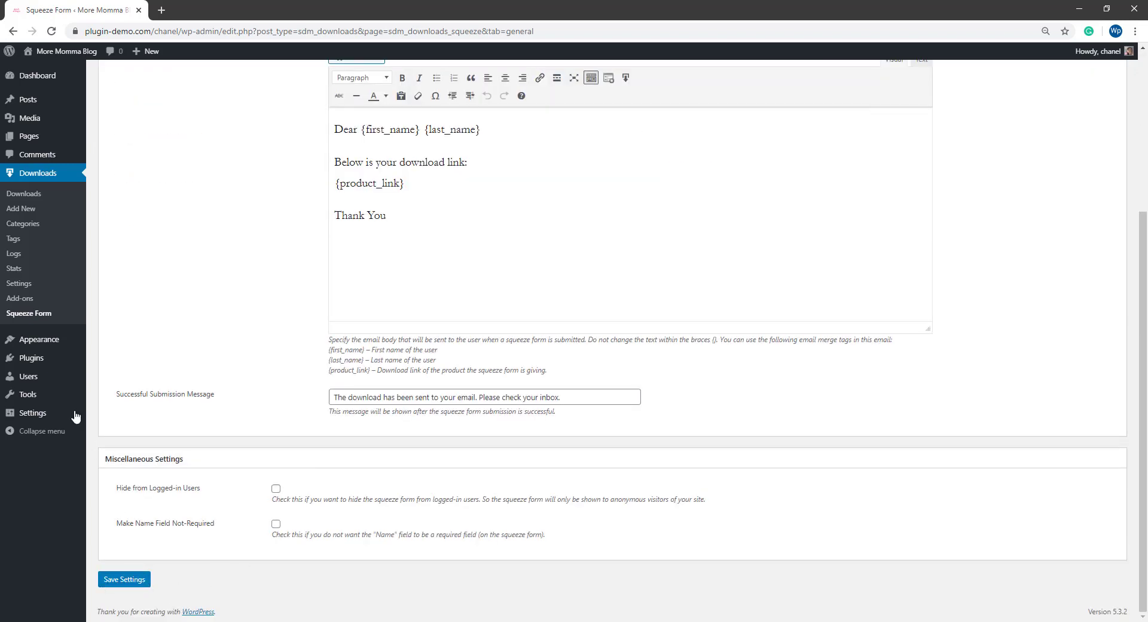
click(18, 319)
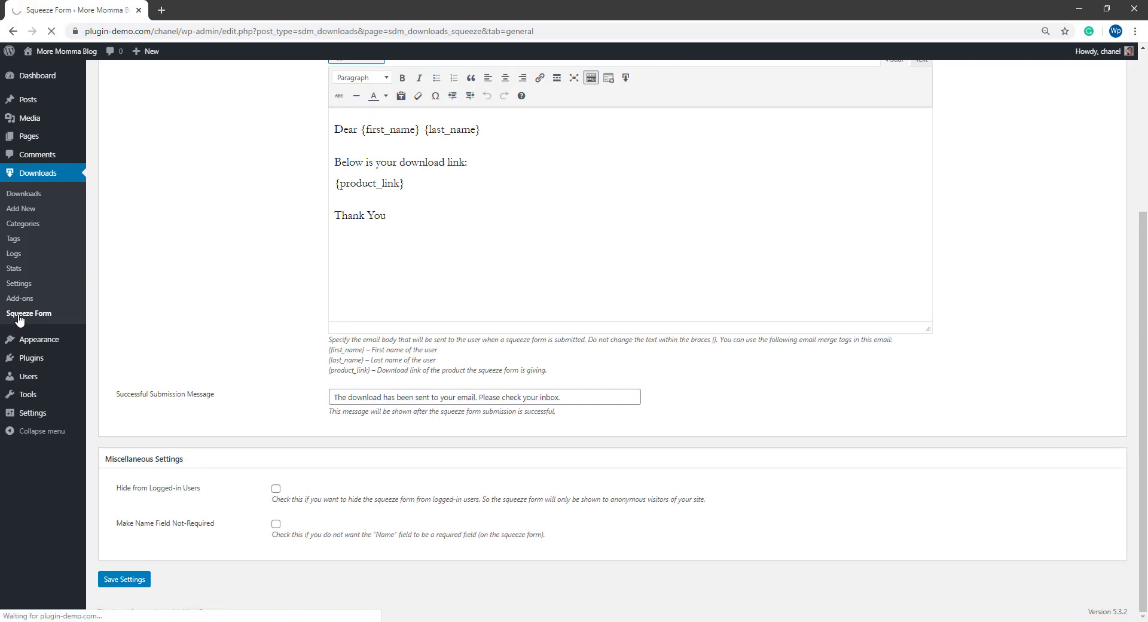